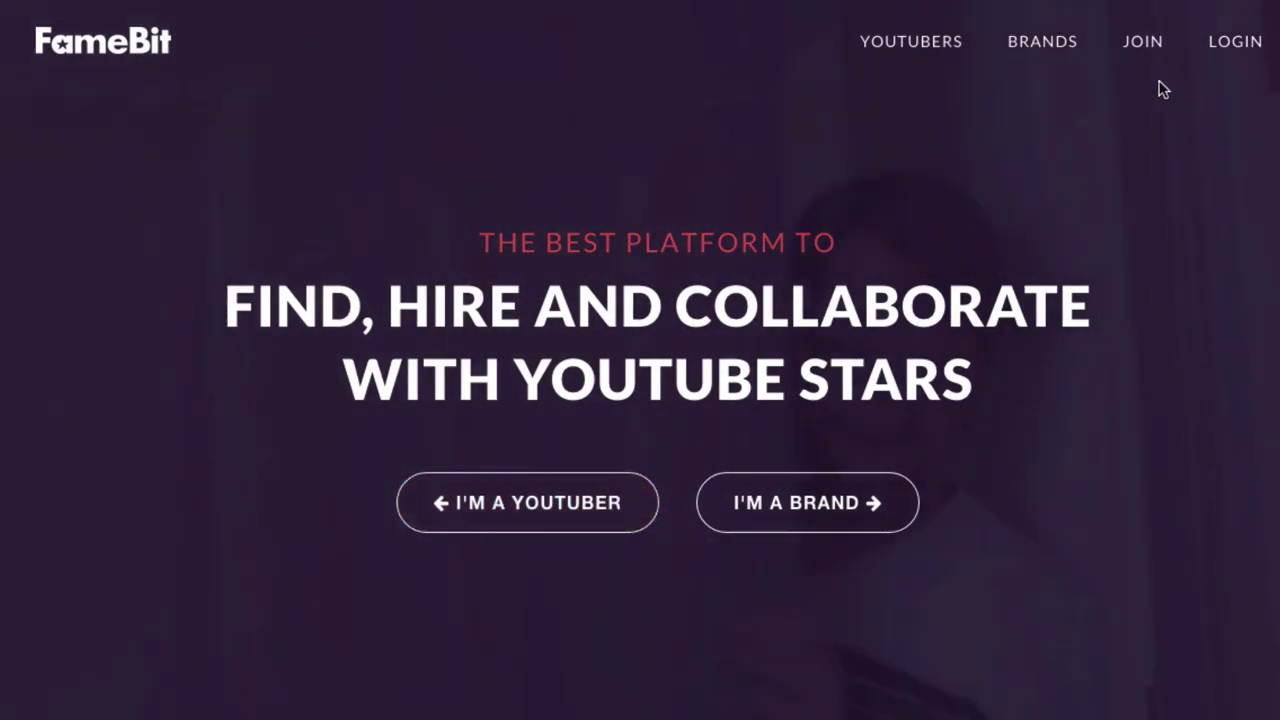
- Start a FameBit signup as a YouTuber from the JOIN menu
{"action": "mouse_move", "coordinate": [1141, 43]}
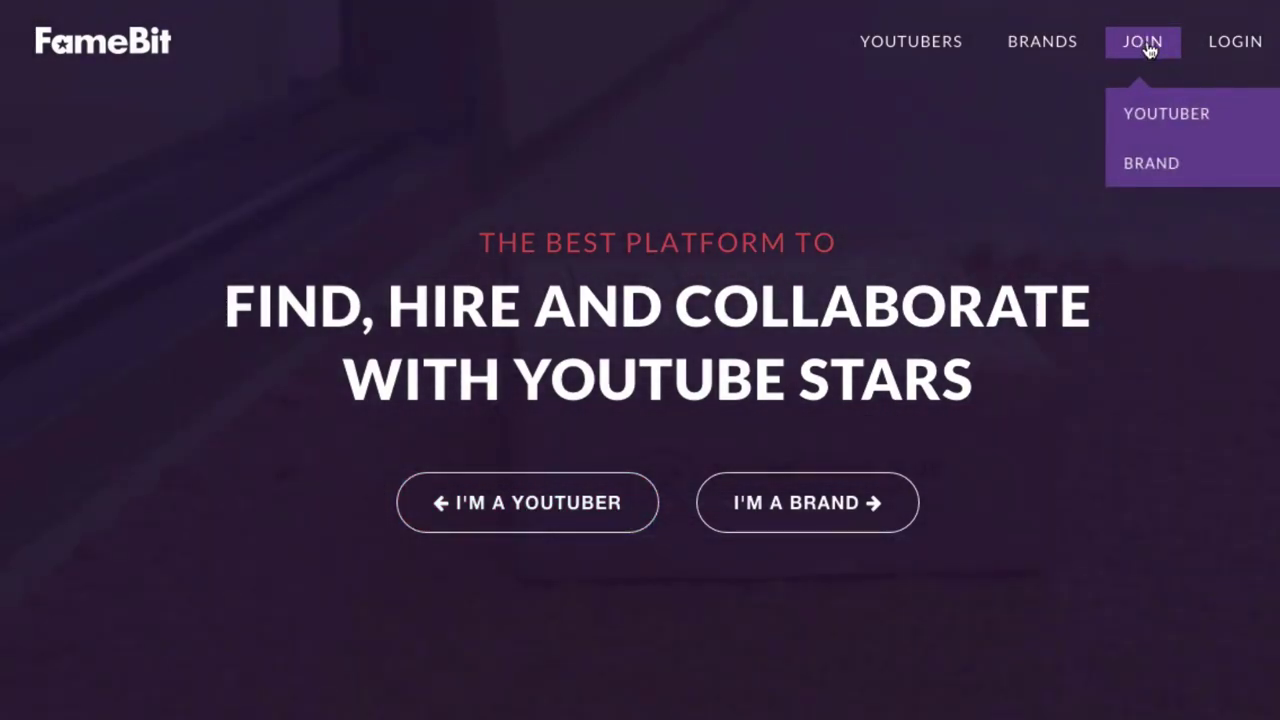
{"action": "left_click", "coordinate": [1160, 124]}
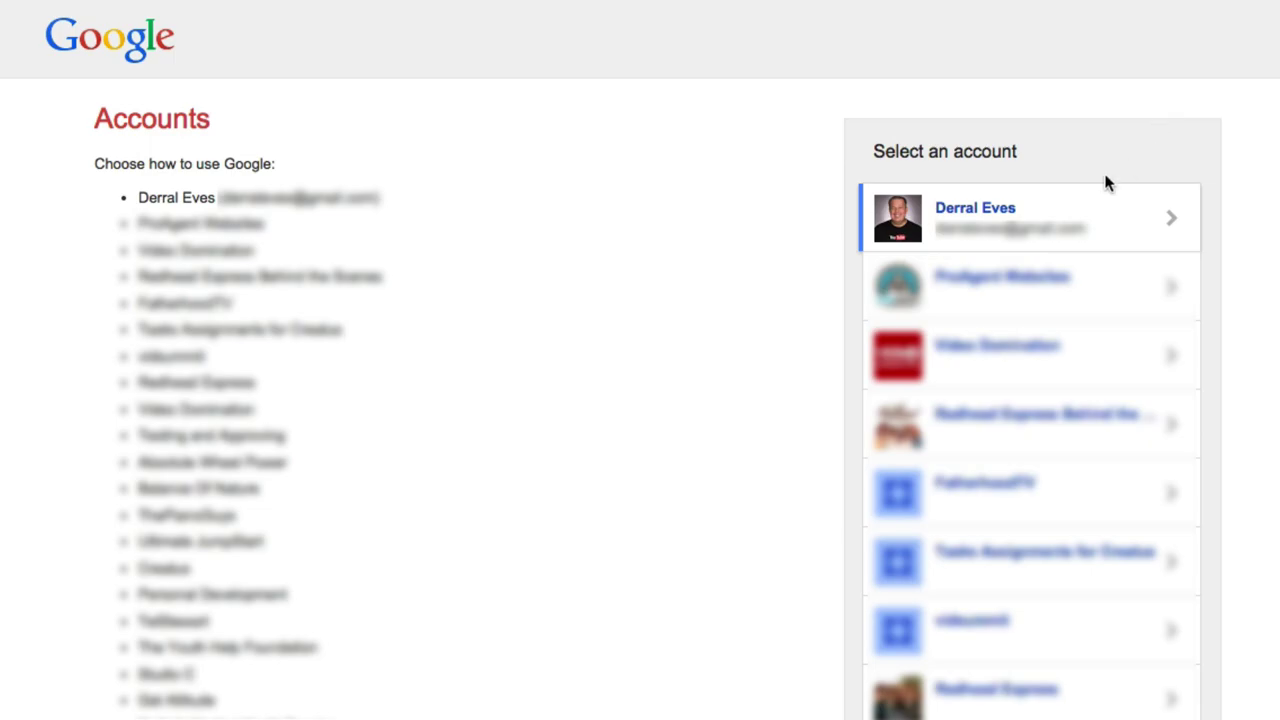
- Sign in with the channel's Google account and allow FameBit access to email, profile and YouTube data
{"action": "left_click", "coordinate": [1063, 220]}
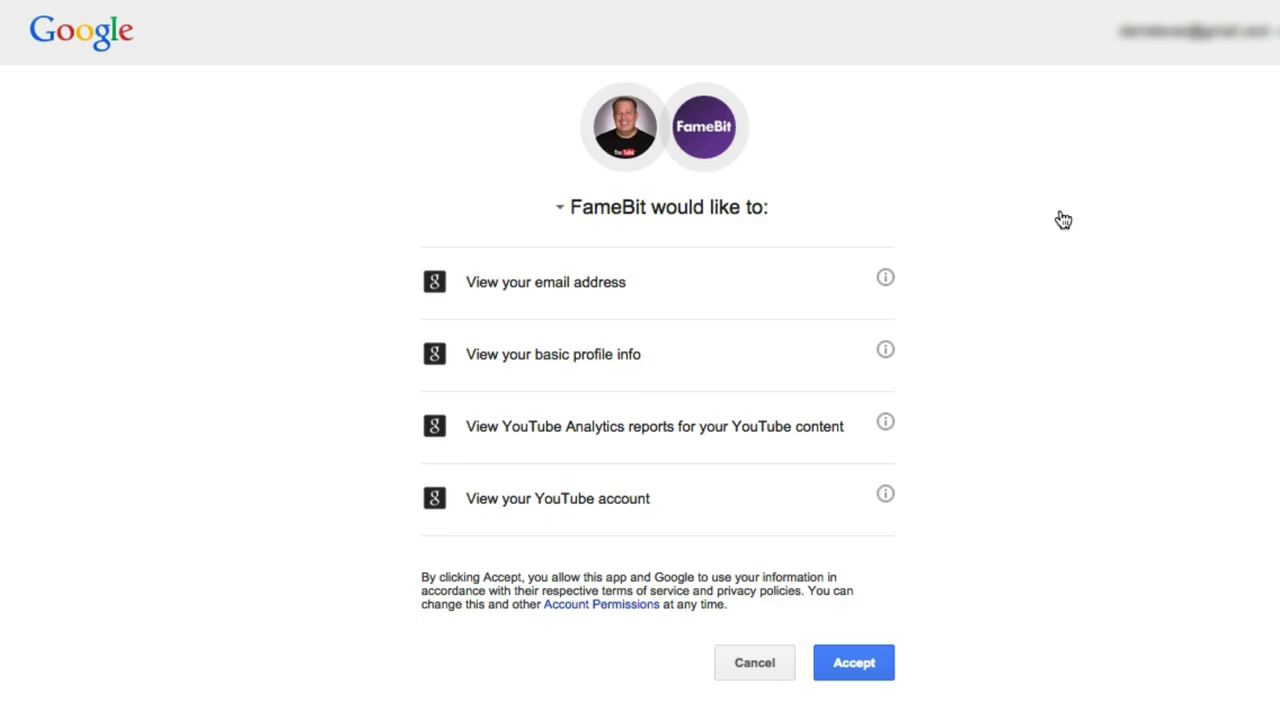
{"action": "left_click", "coordinate": [860, 667]}
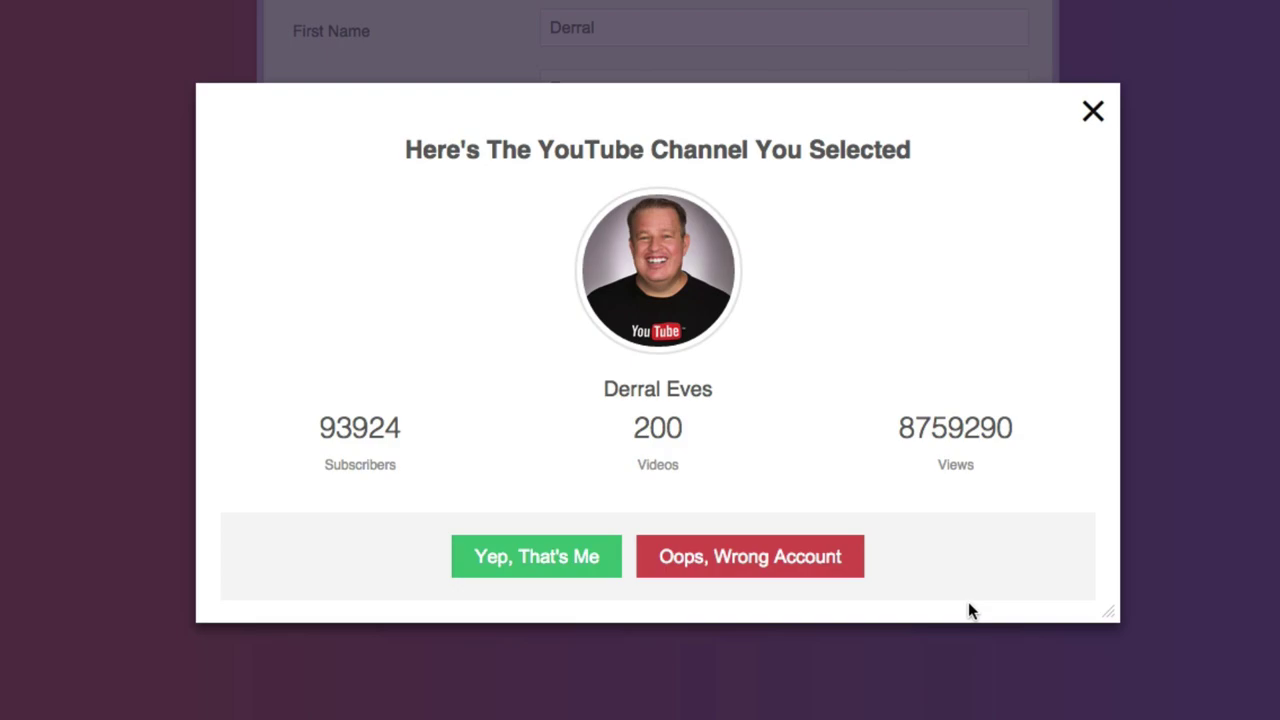
- Confirm the YouTube channel, then submit the signup form with the account e-mail and a password
{"action": "left_click", "coordinate": [530, 558]}
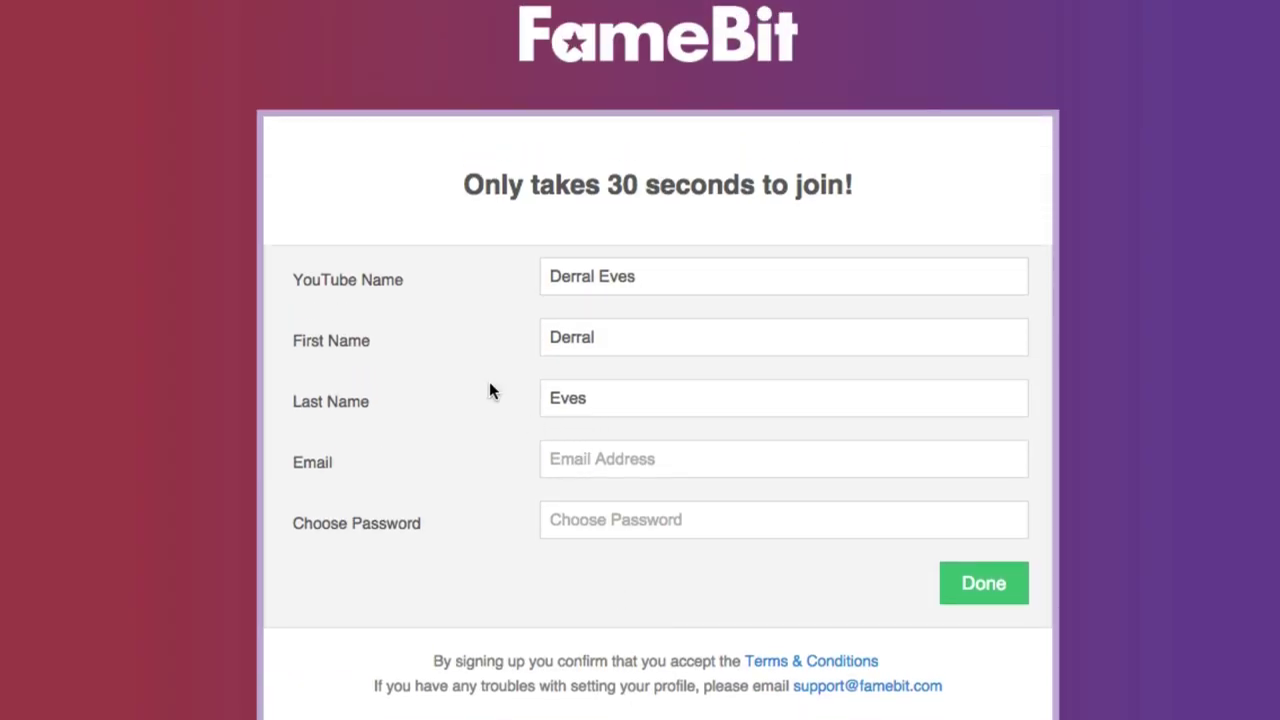
{"action": "left_click", "coordinate": [577, 460]}
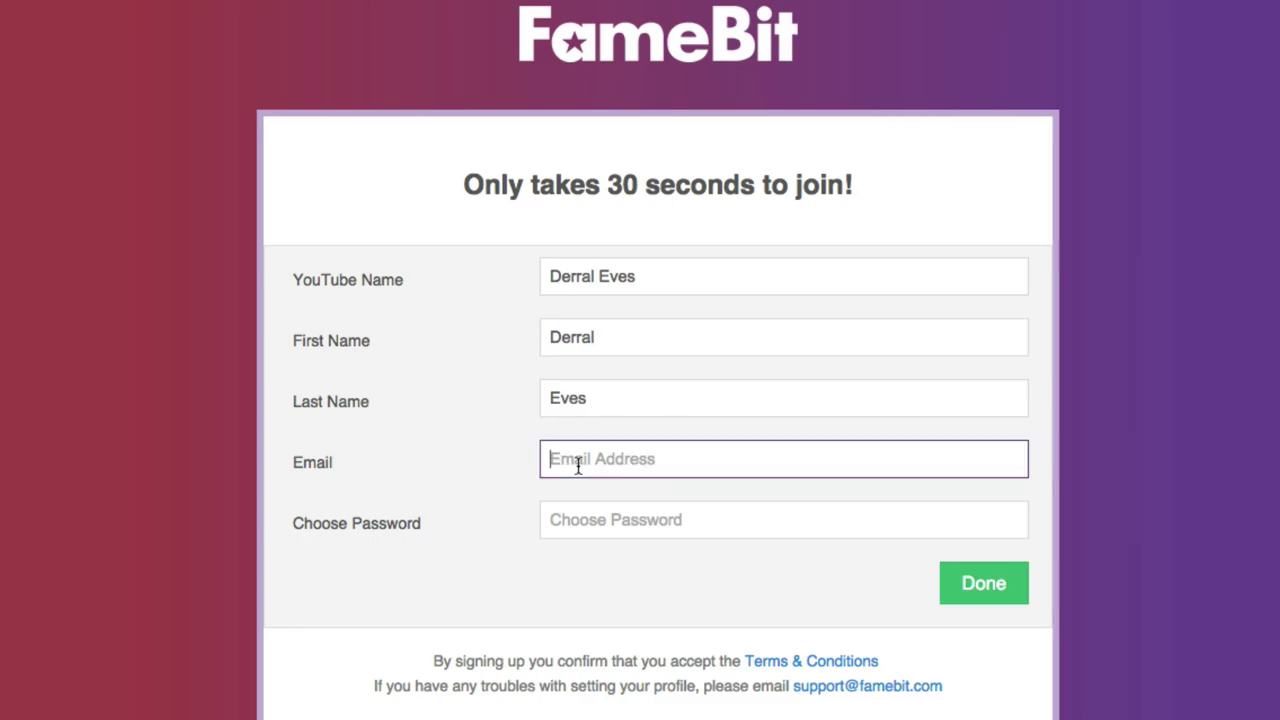
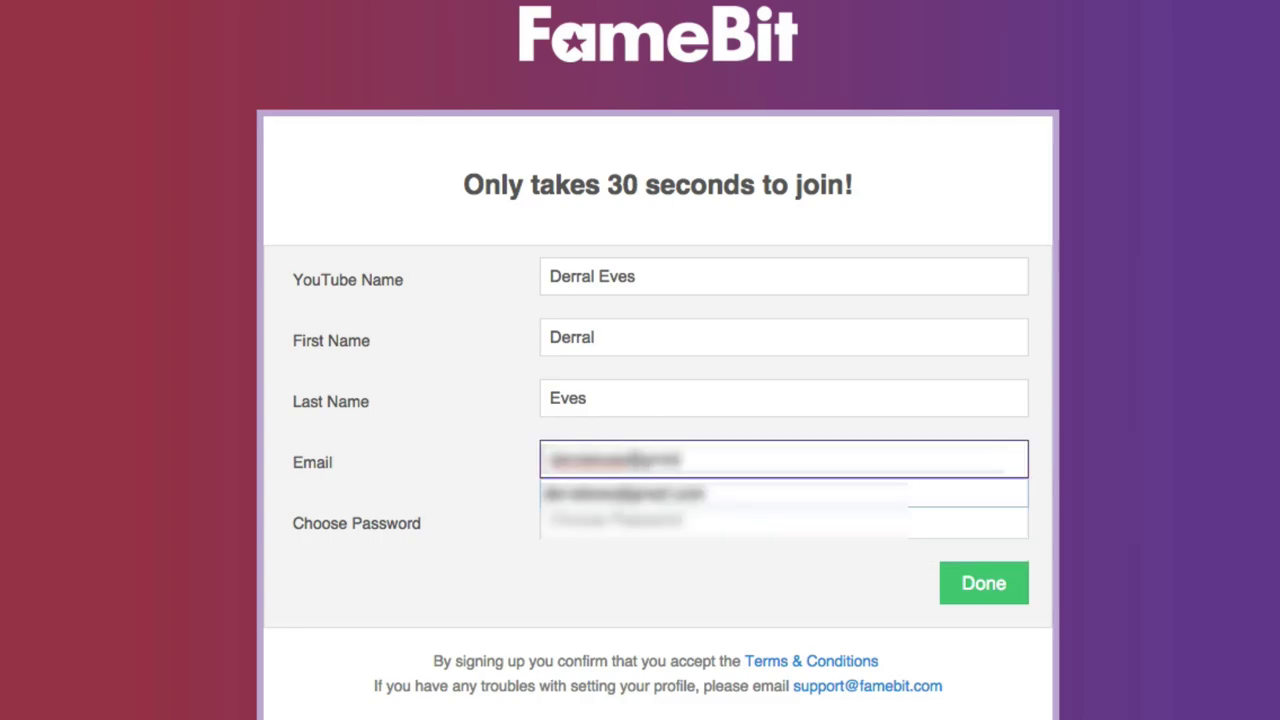
{"action": "key", "text": "Tab"}
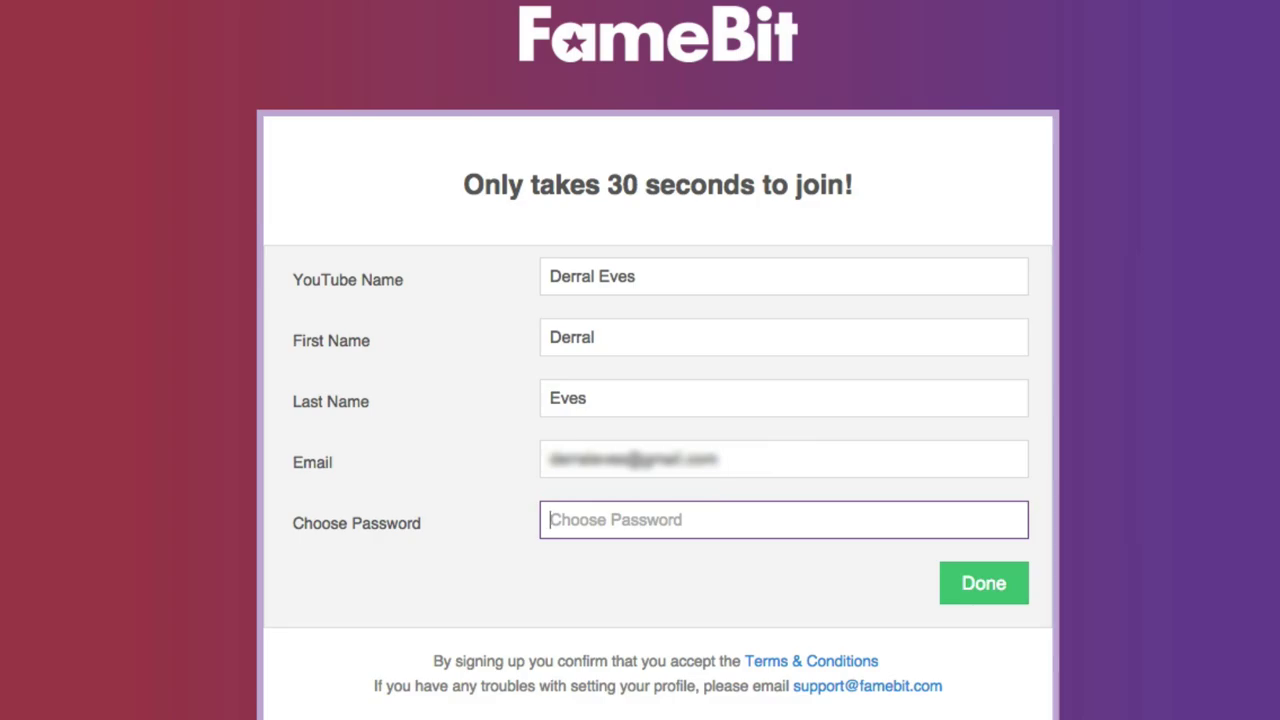
{"action": "type", "text": "*********"}
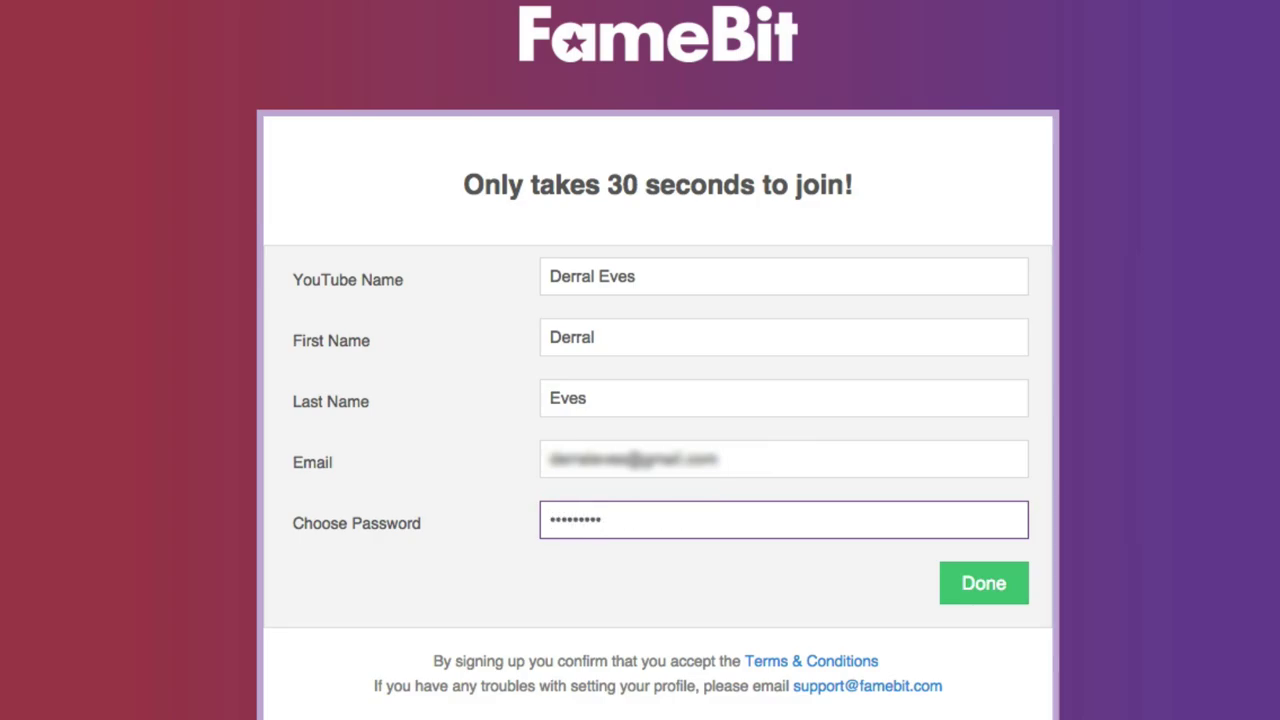
{"action": "key", "text": "Return"}
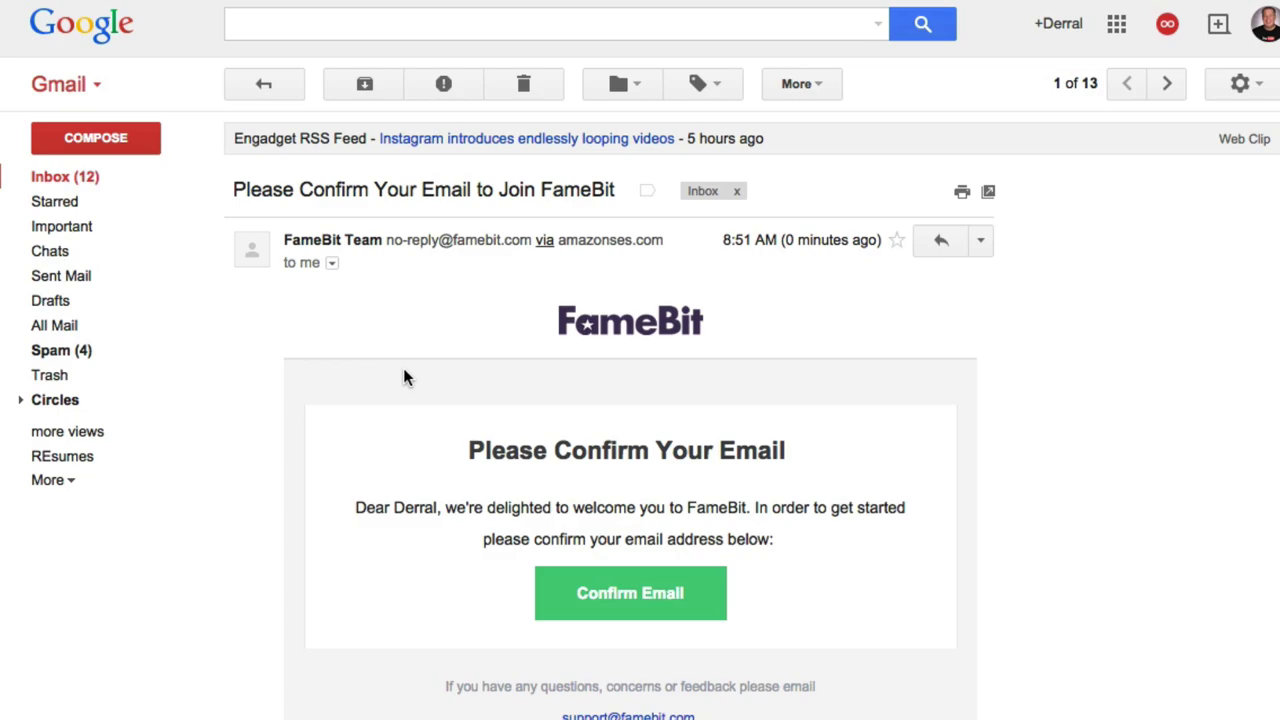
- Confirm the e-mail from the FameBit message in Gmail, then follow the Sign in link
{"action": "left_click", "coordinate": [636, 603]}
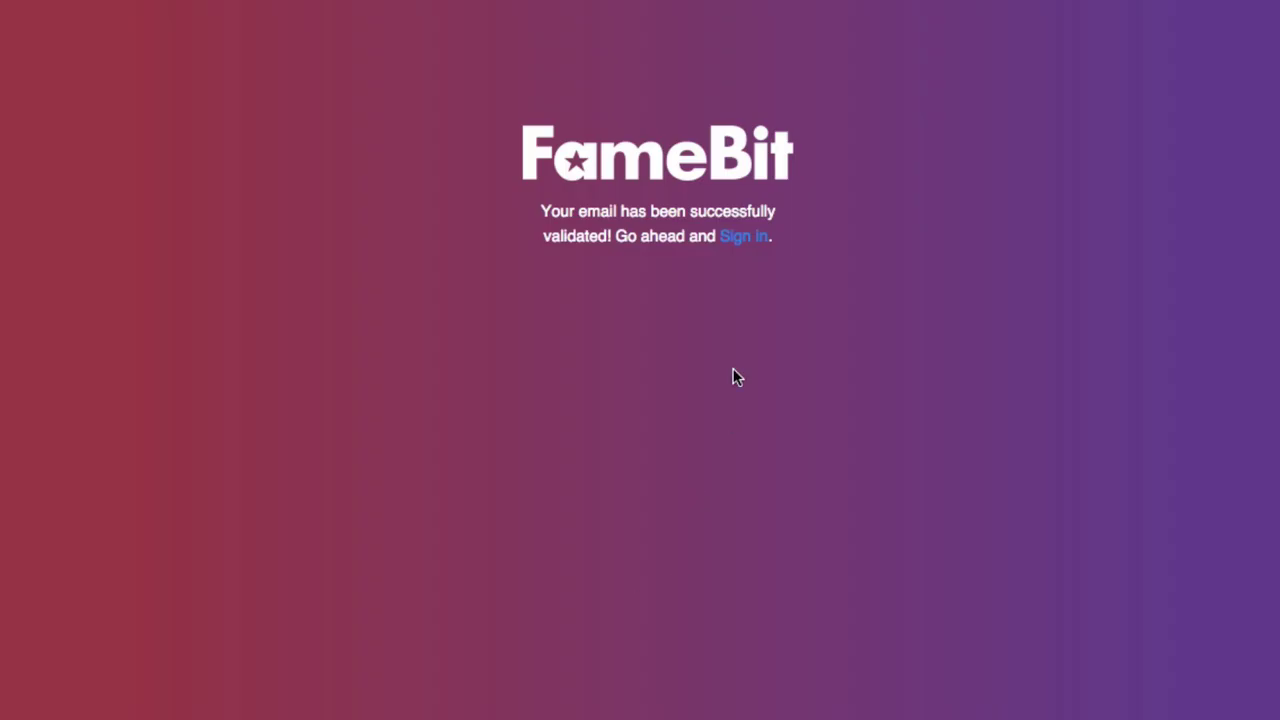
{"action": "left_click", "coordinate": [742, 243]}
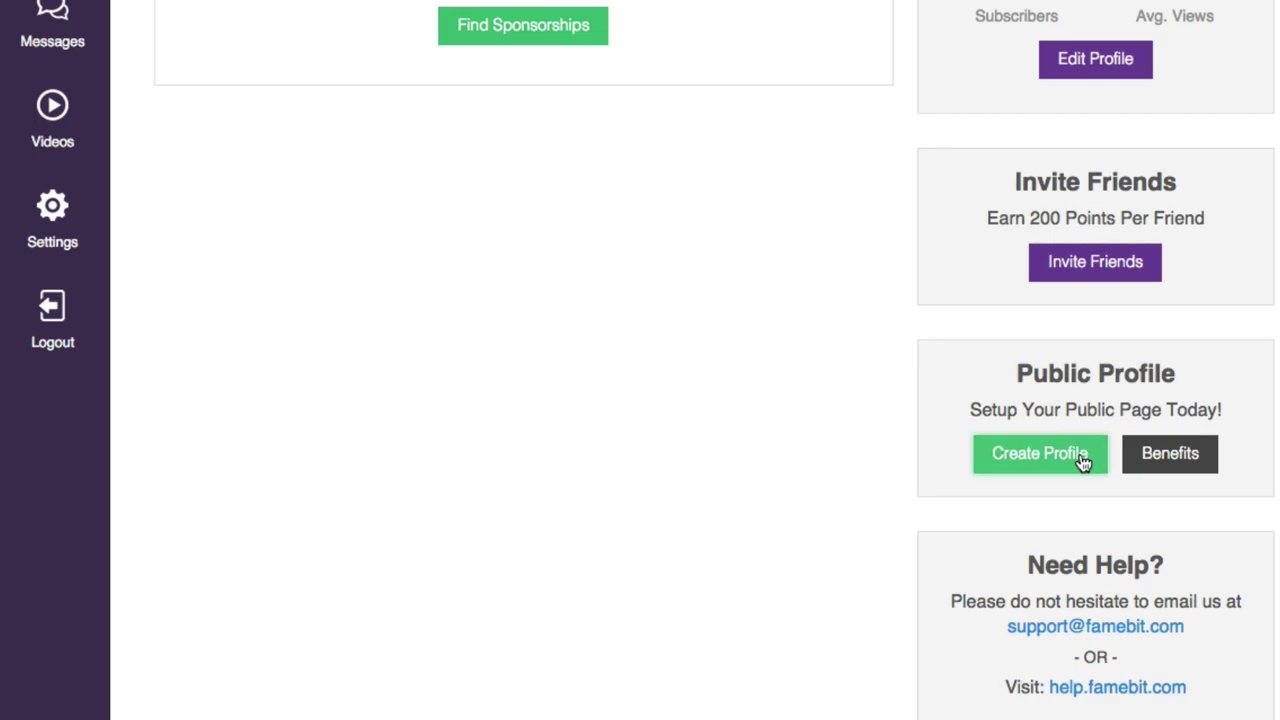
- Return to the top of the $0-earnings home dashboard and go to Sponsorships
{"action": "scroll", "coordinate": [840, 517], "scroll_direction": "up", "scroll_amount": 5}
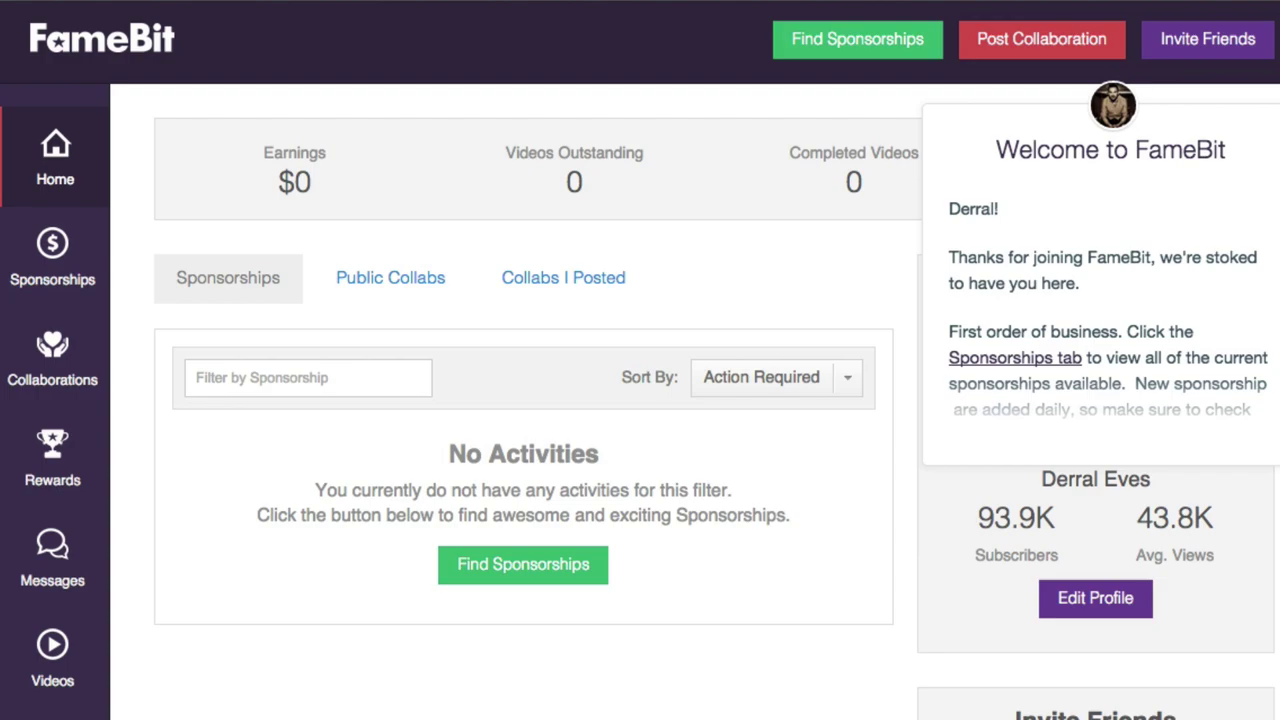
{"action": "left_click", "coordinate": [55, 250]}
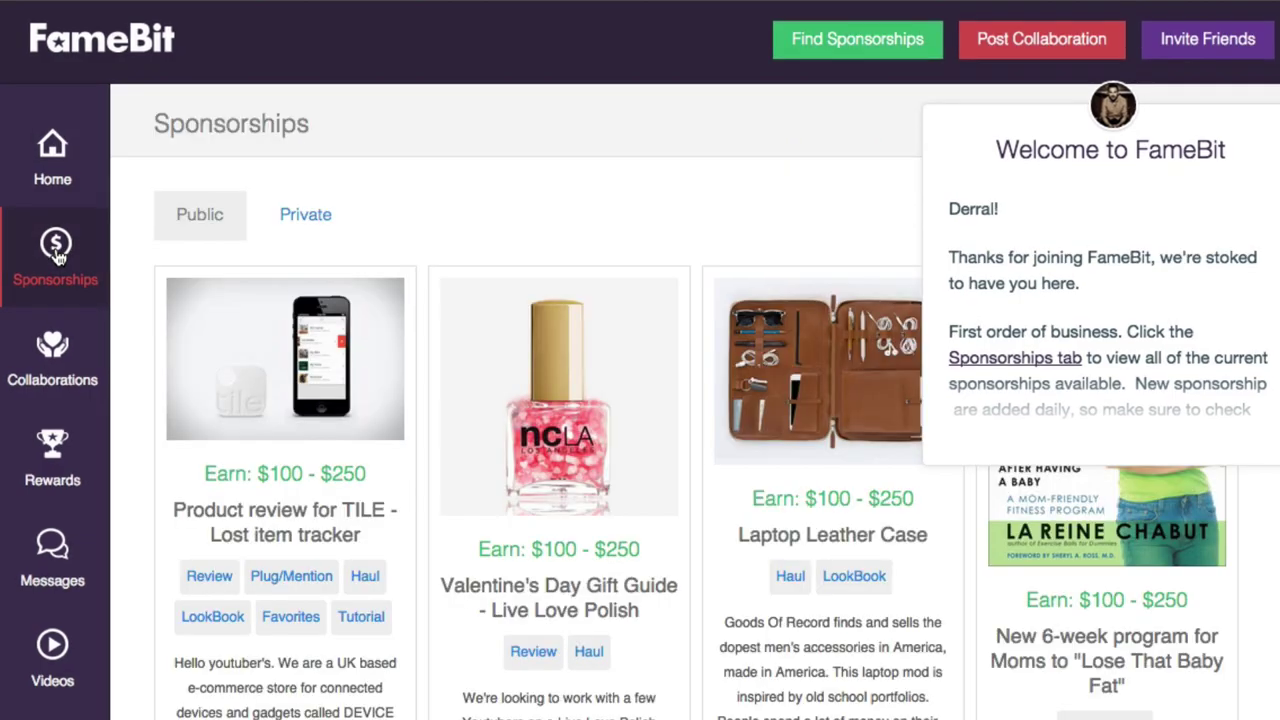
- Dismiss the welcome message, browse the public sponsorship offers, then go to Collaborations
{"action": "left_click", "coordinate": [1005, 162]}
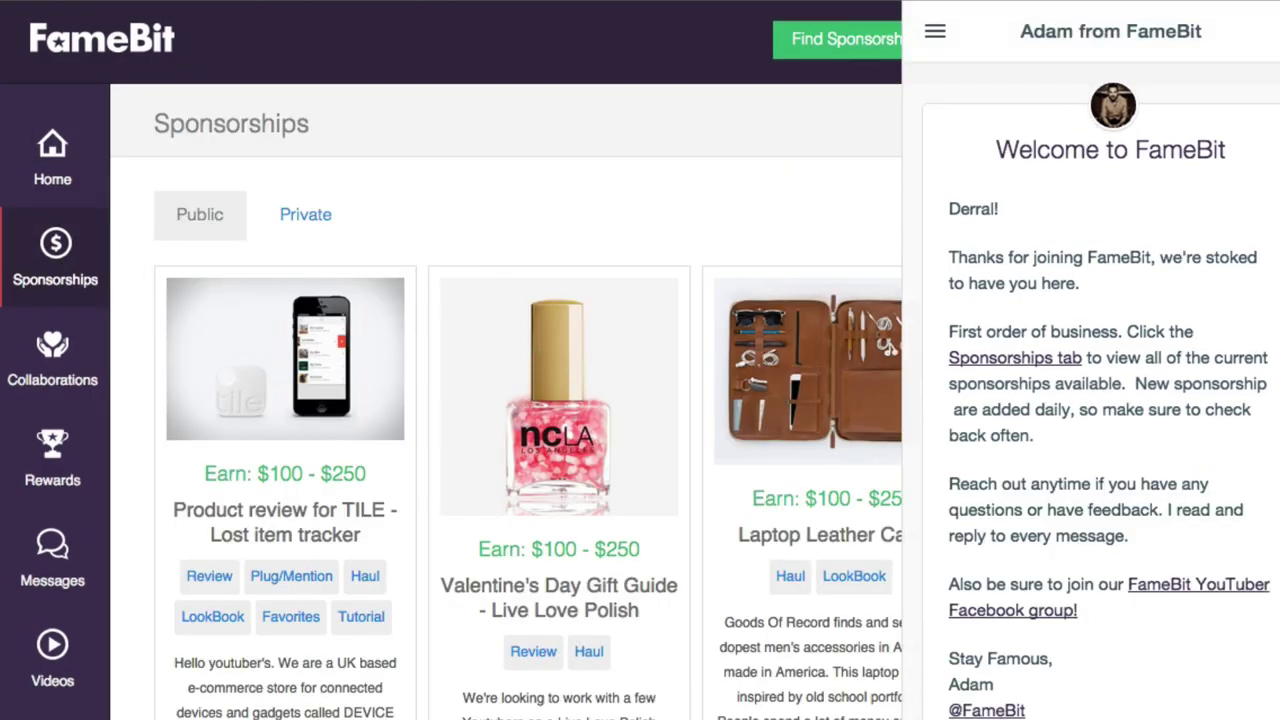
{"action": "left_click", "coordinate": [1262, 38]}
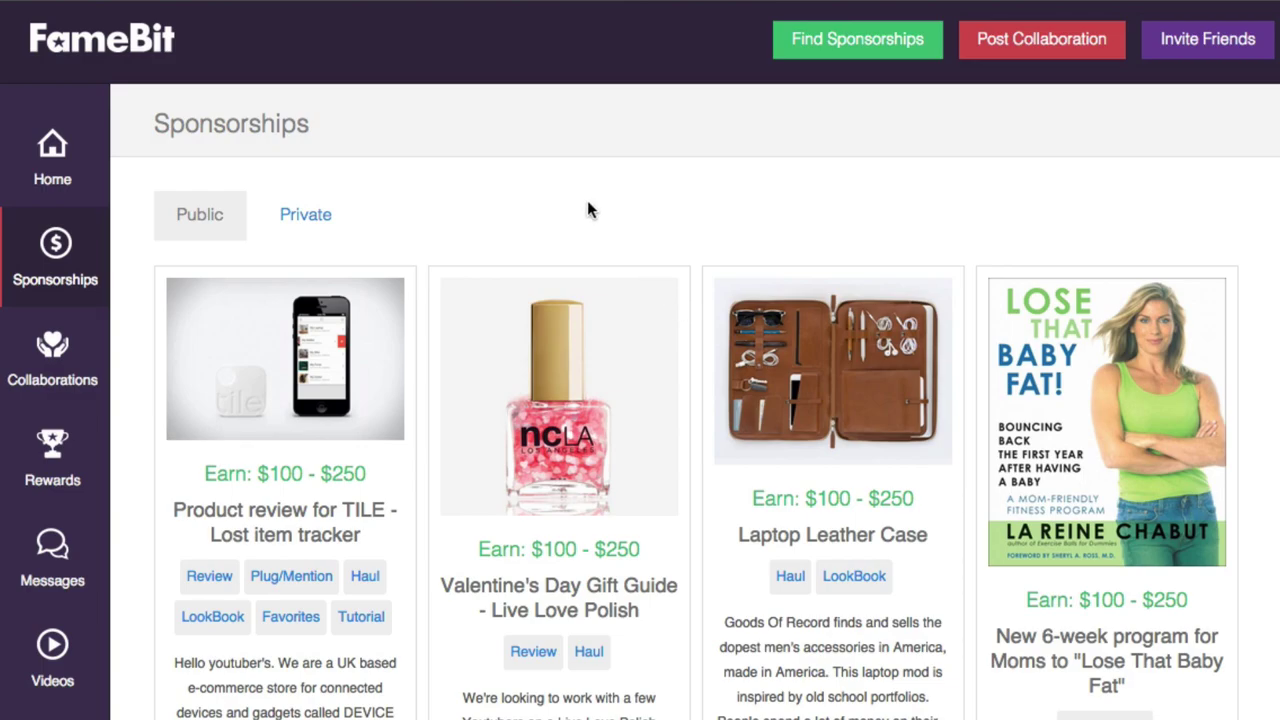
{"action": "scroll", "coordinate": [587, 205], "scroll_direction": "down", "scroll_amount": 10}
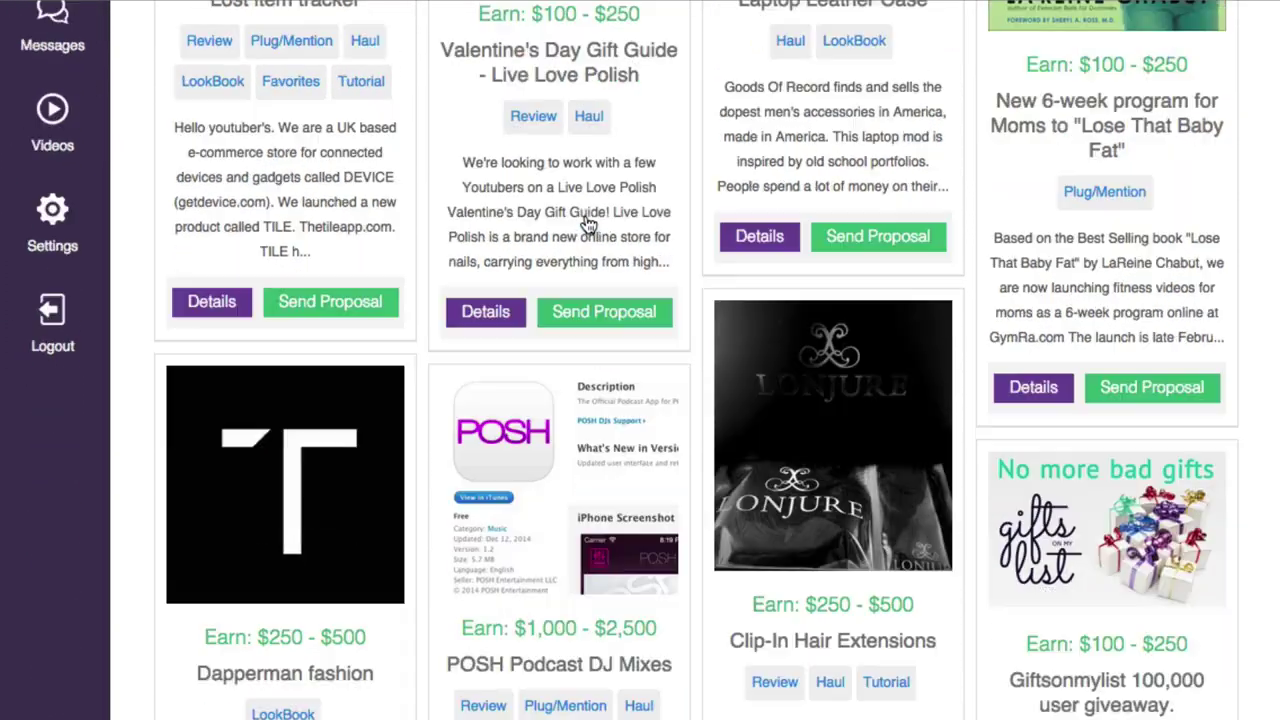
{"action": "scroll", "coordinate": [587, 222], "scroll_direction": "down", "scroll_amount": 10}
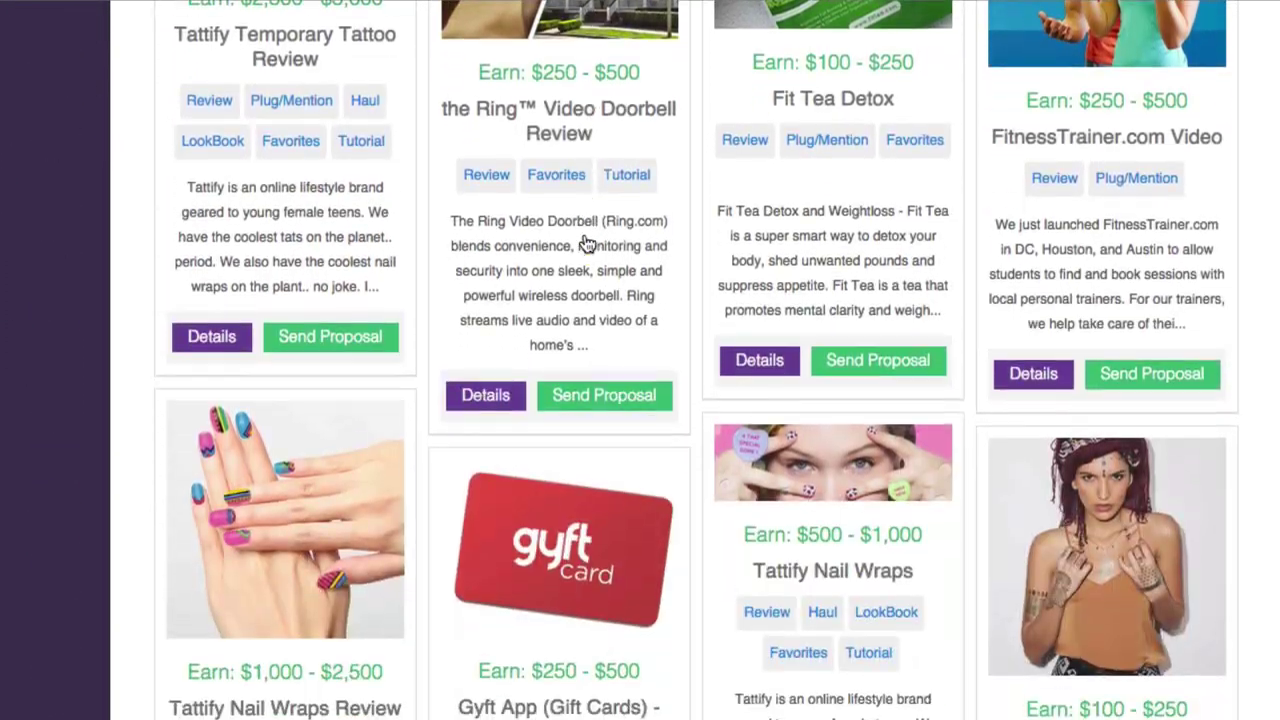
{"action": "scroll", "coordinate": [587, 244], "scroll_direction": "down", "scroll_amount": 10}
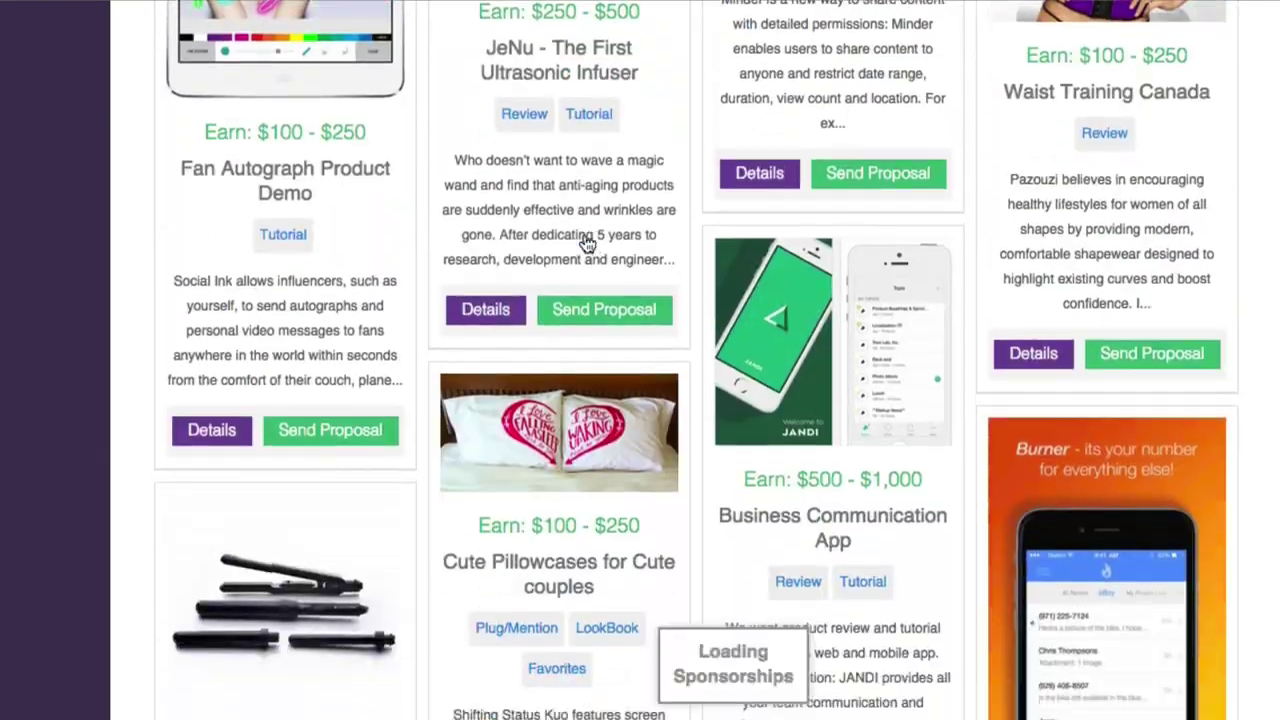
{"action": "scroll", "coordinate": [587, 244], "scroll_direction": "up", "scroll_amount": 5}
{"action": "scroll", "coordinate": [584, 242], "scroll_direction": "down", "scroll_amount": 1}
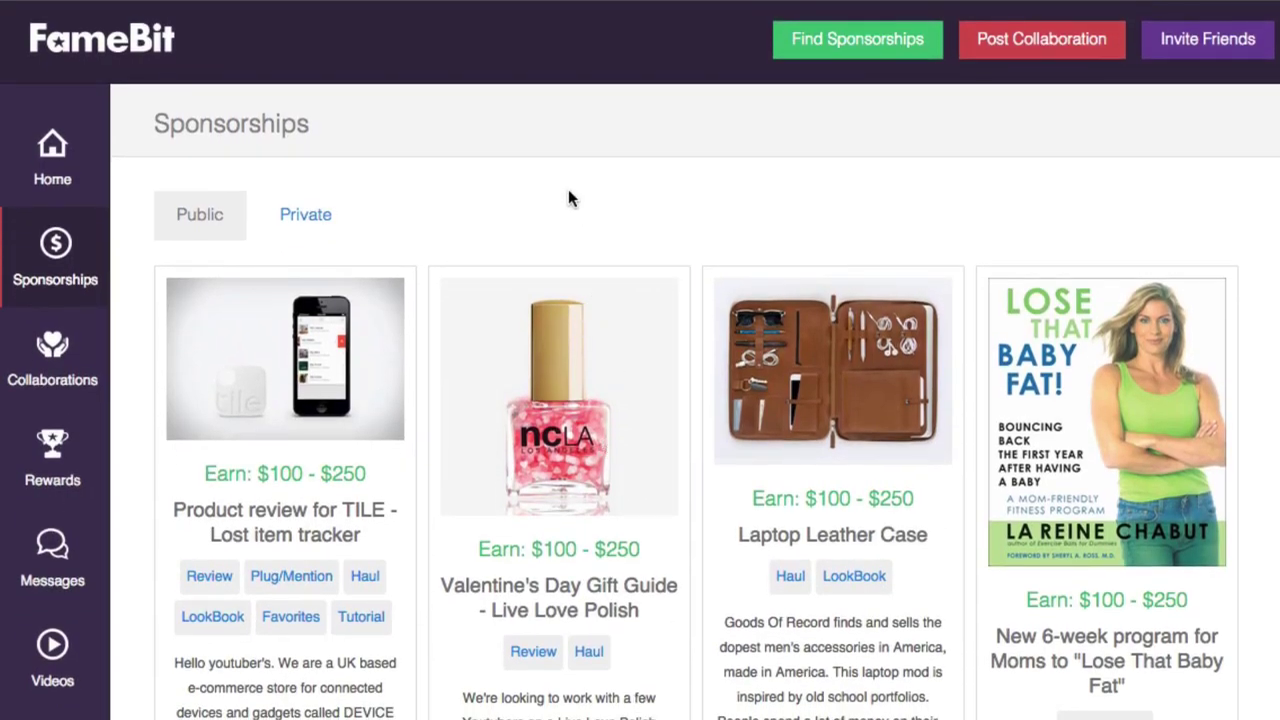
{"action": "left_click", "coordinate": [55, 352]}
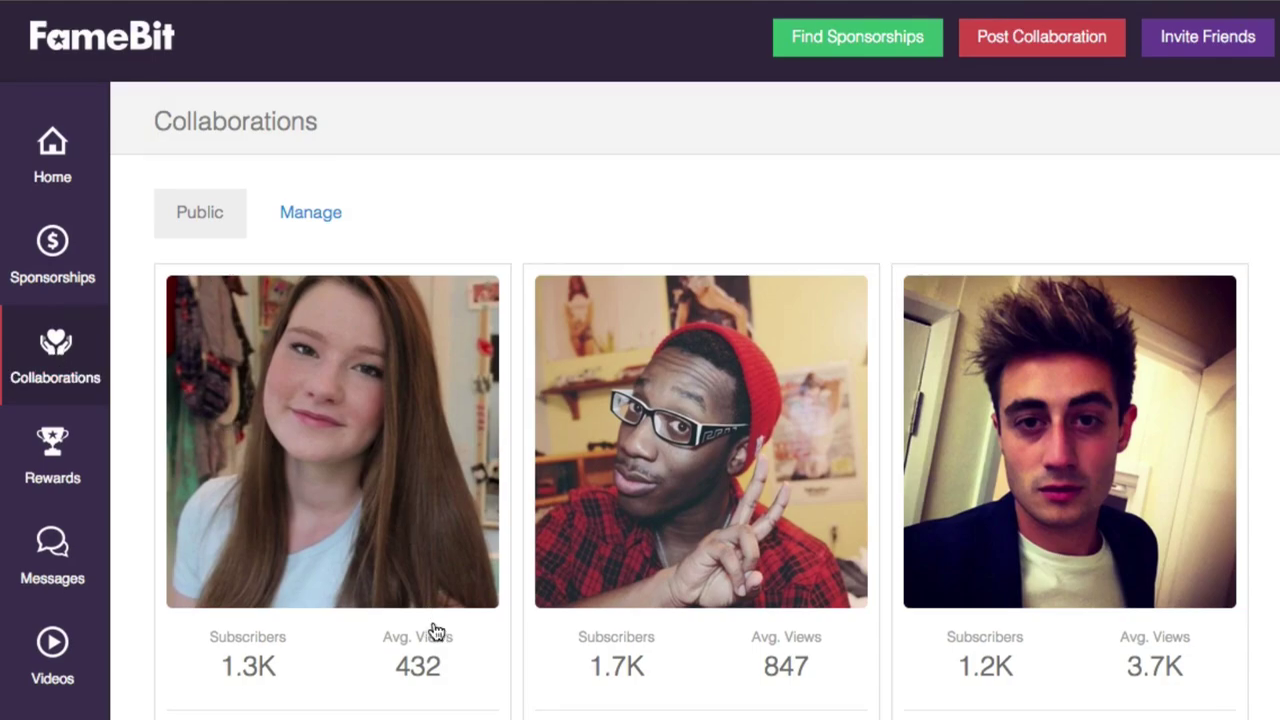
- Browse other YouTubers' public collab requests, then go to Rewards
{"action": "scroll", "coordinate": [417, 625], "scroll_direction": "down", "scroll_amount": 10}
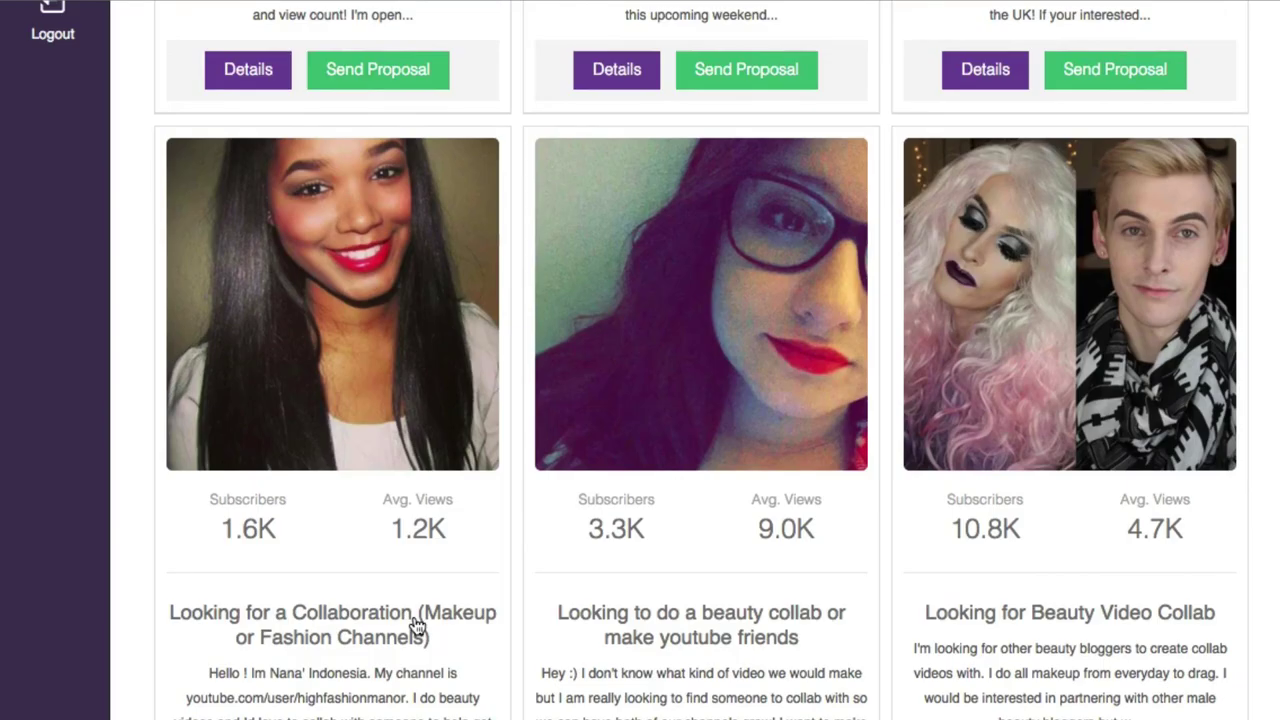
{"action": "scroll", "coordinate": [417, 625], "scroll_direction": "down", "scroll_amount": 20}
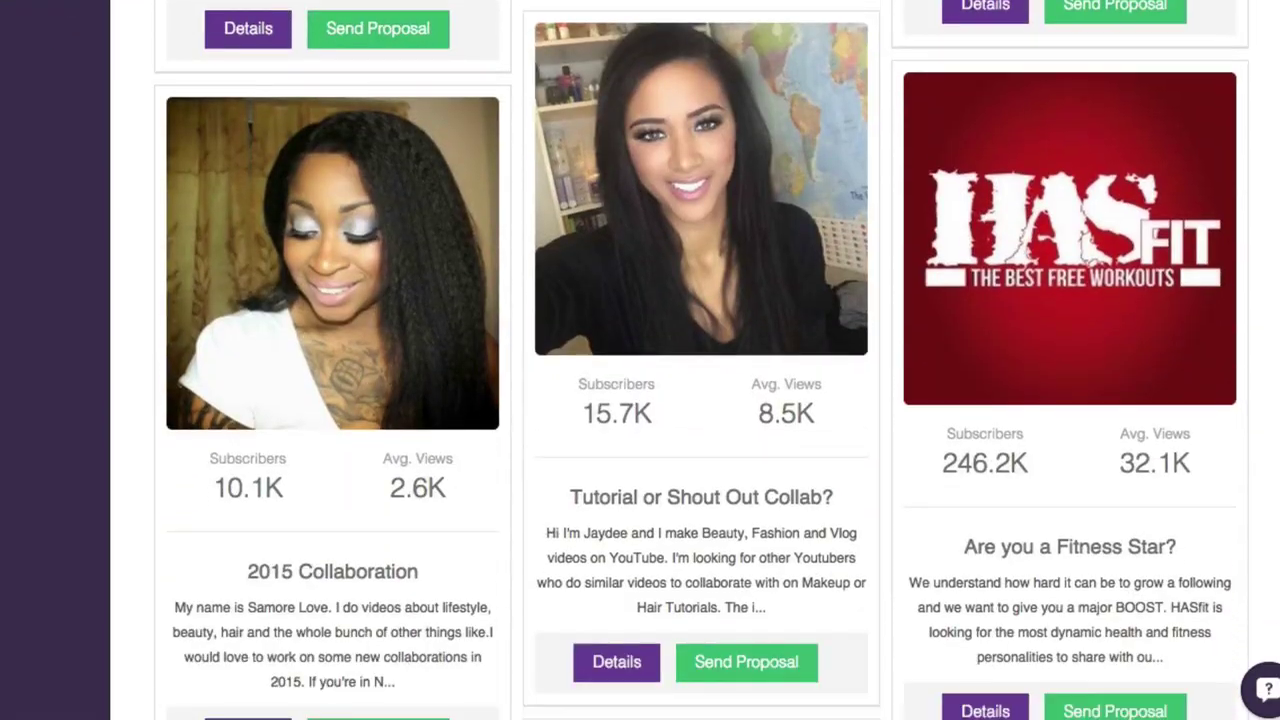
{"action": "scroll", "coordinate": [417, 33], "scroll_direction": "down", "scroll_amount": 20}
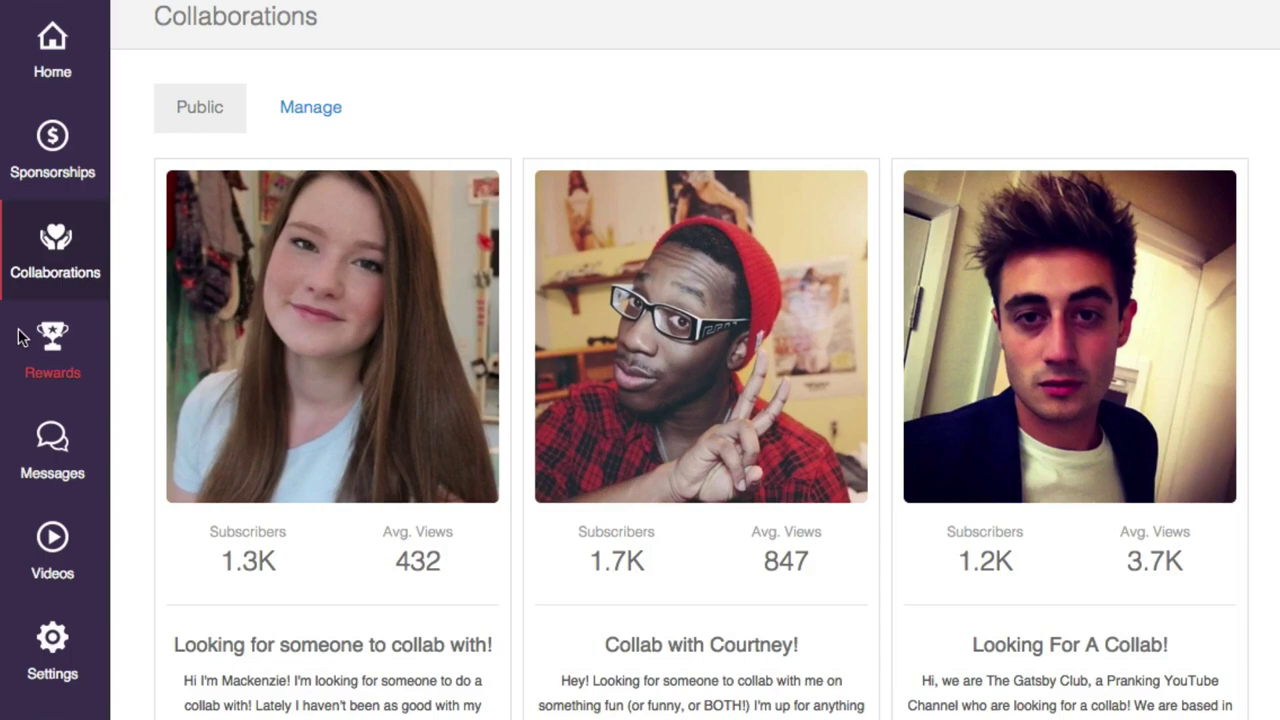
{"action": "left_click", "coordinate": [55, 345]}
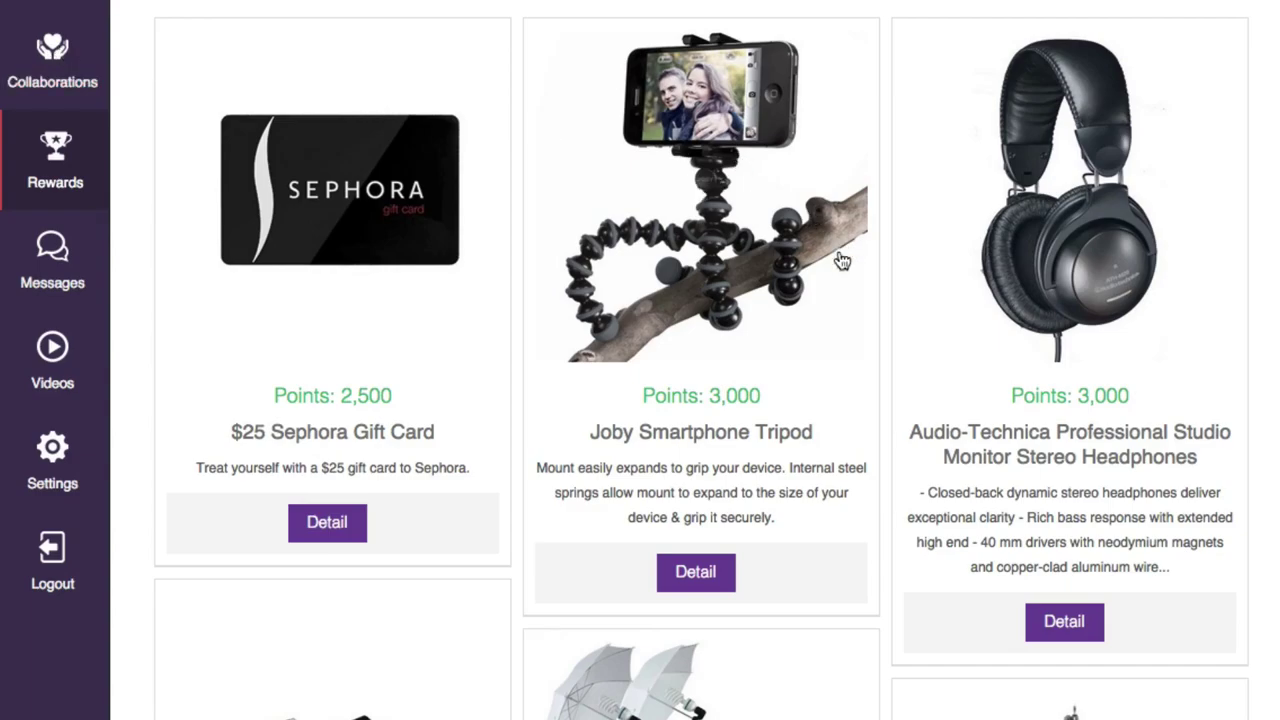
- Browse the Rewards catalog, check the empty Messages inbox, and return to Home
{"action": "scroll", "coordinate": [636, 469], "scroll_direction": "down", "scroll_amount": 4}
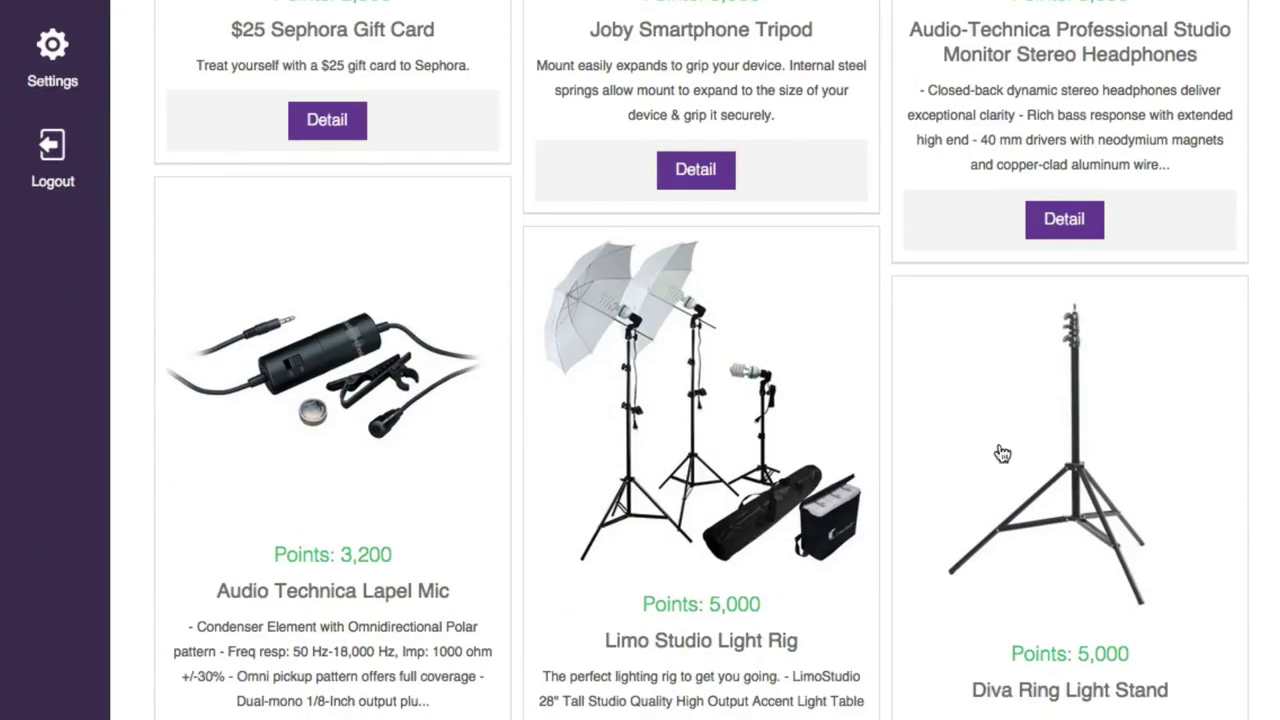
{"action": "scroll", "coordinate": [789, 291], "scroll_direction": "down", "scroll_amount": 4}
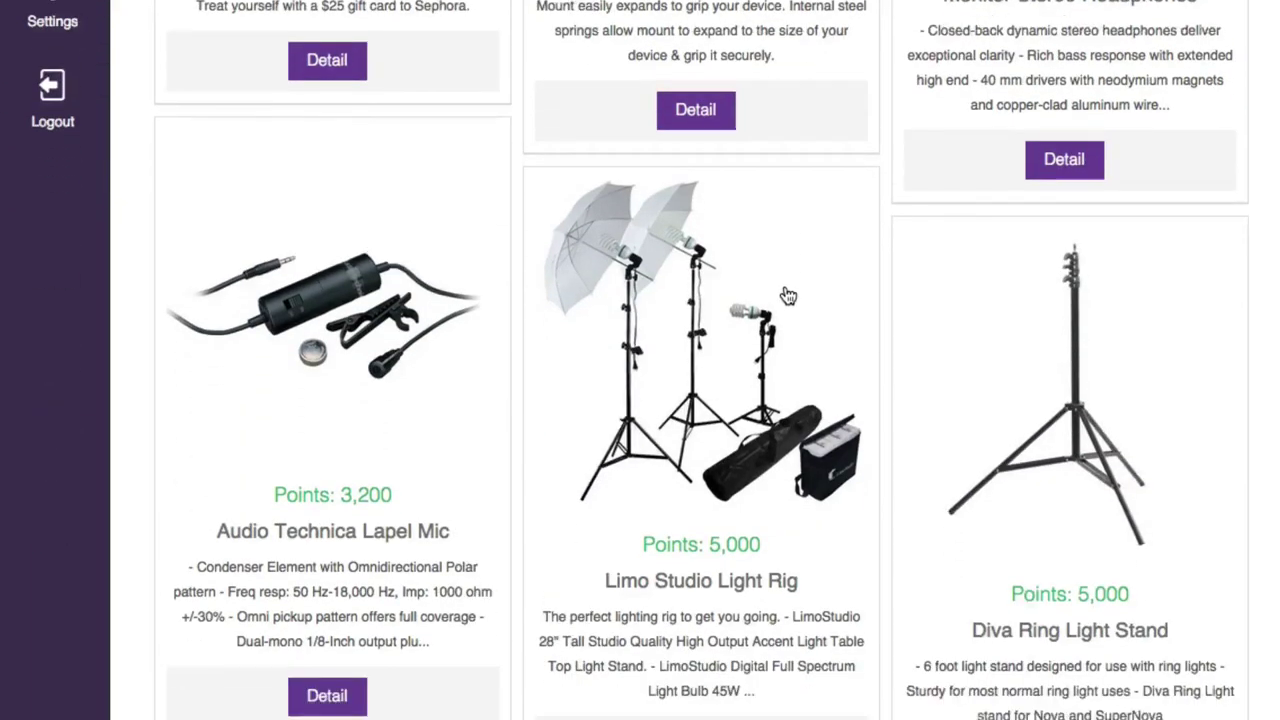
{"action": "scroll", "coordinate": [786, 294], "scroll_direction": "up", "scroll_amount": 8}
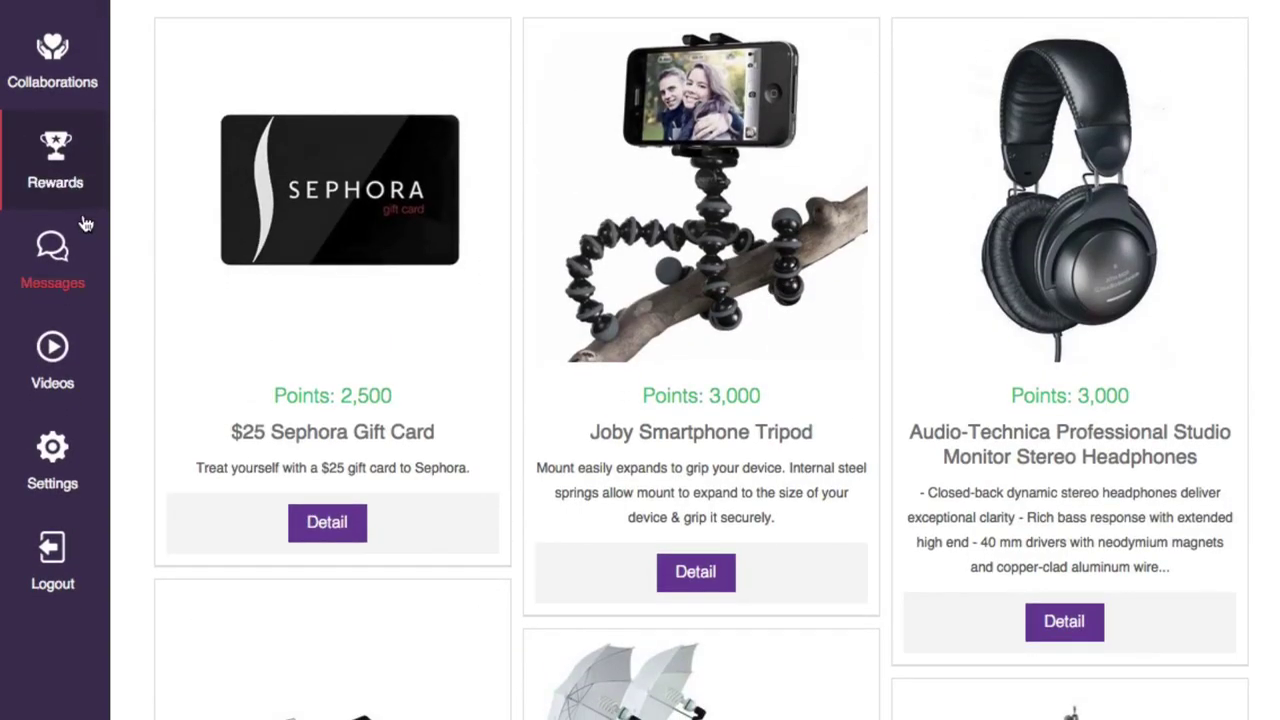
{"action": "left_click", "coordinate": [54, 254]}
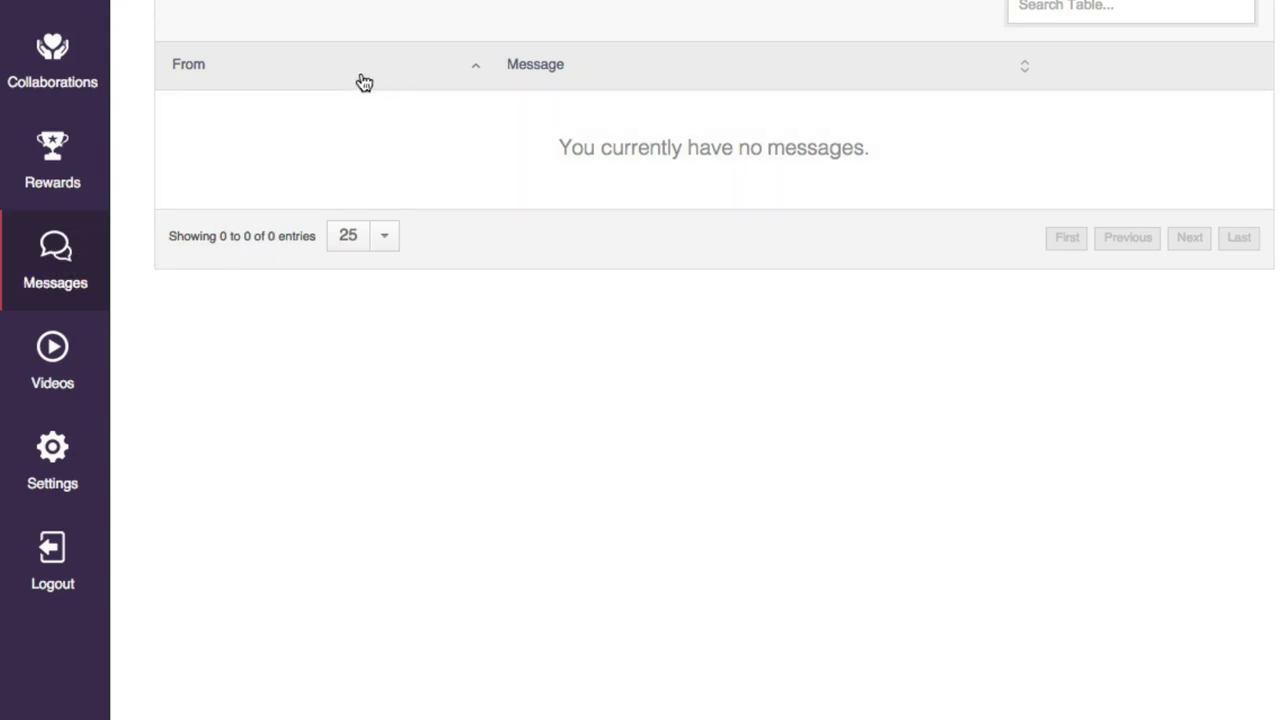
{"action": "left_click", "coordinate": [55, 150]}
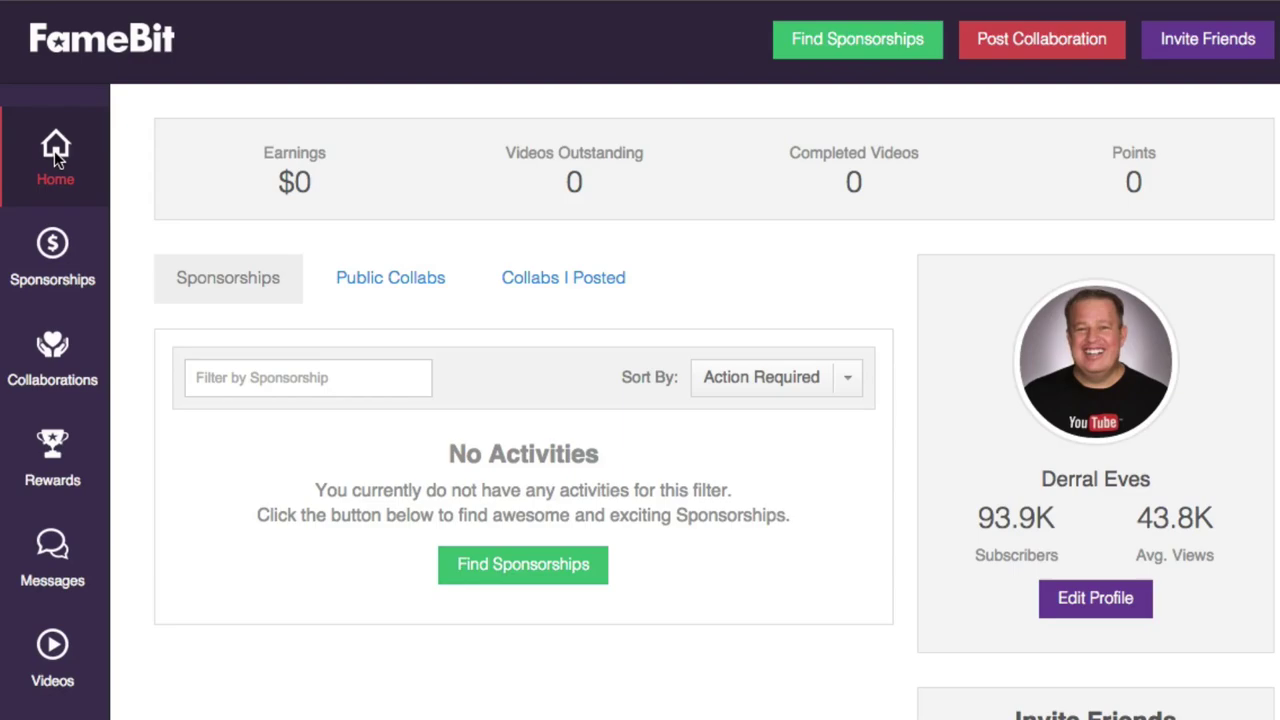